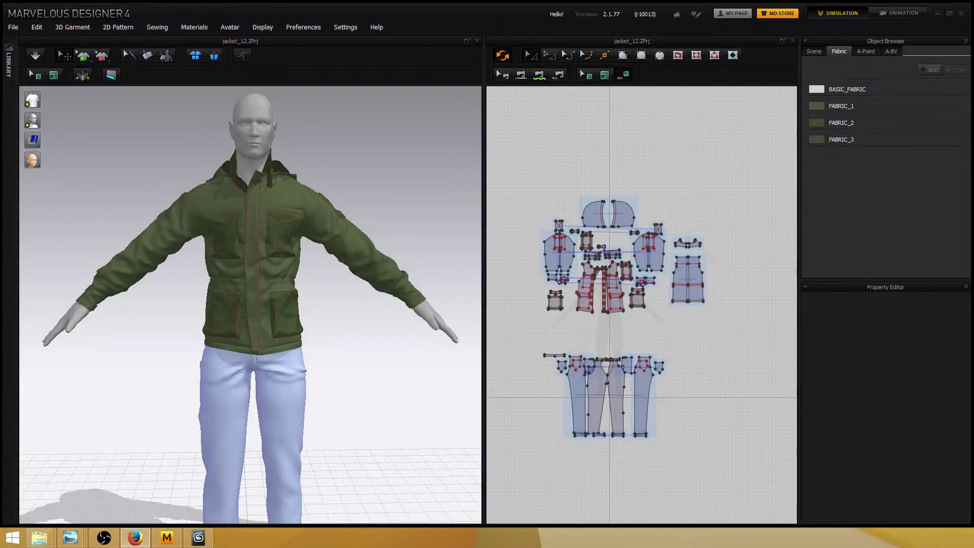
Step: Examine the jacket's front placket, pockets and waist on the avatar, both close up and from a distance
right_drag(390, 381, 362, 379)
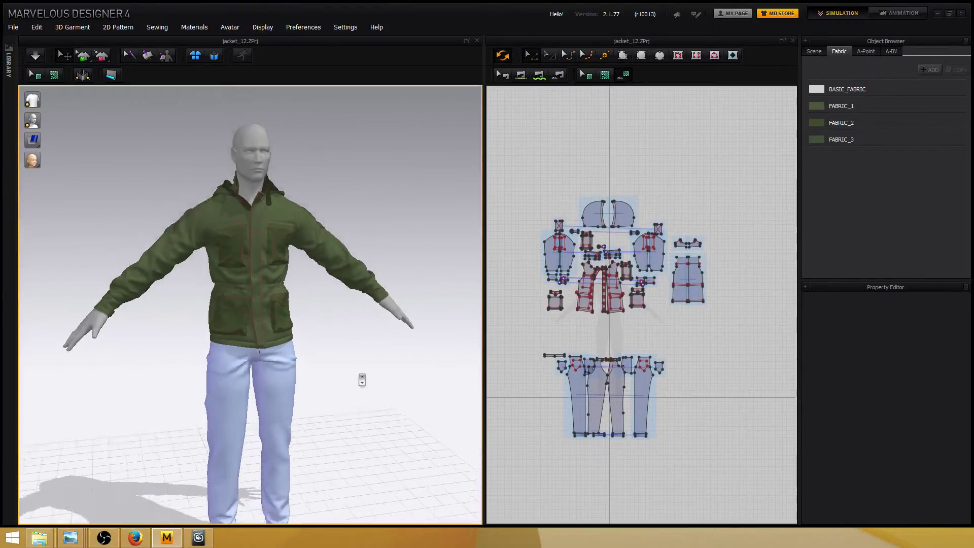
scroll(362, 380, up, 6)
right_drag(426, 363, 401, 350)
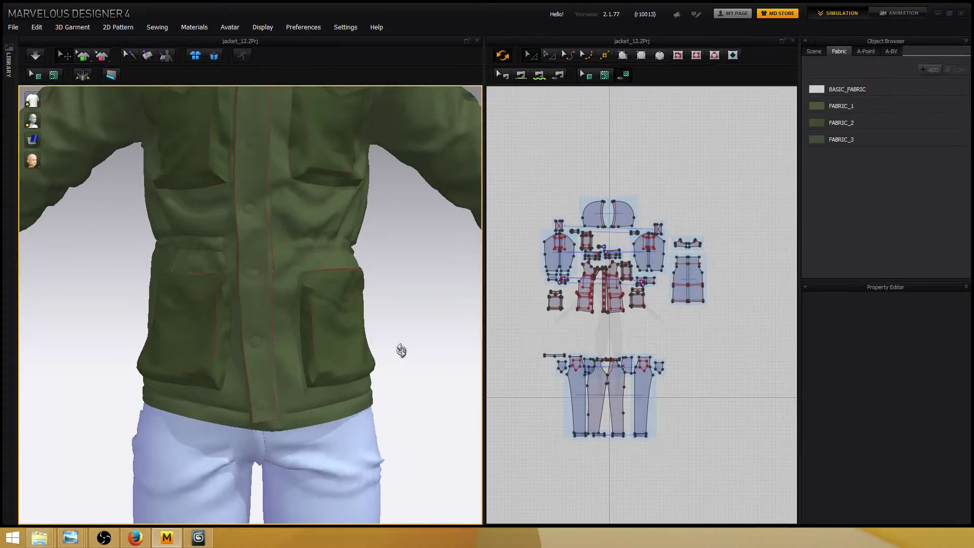
right_drag(401, 350, 400, 348)
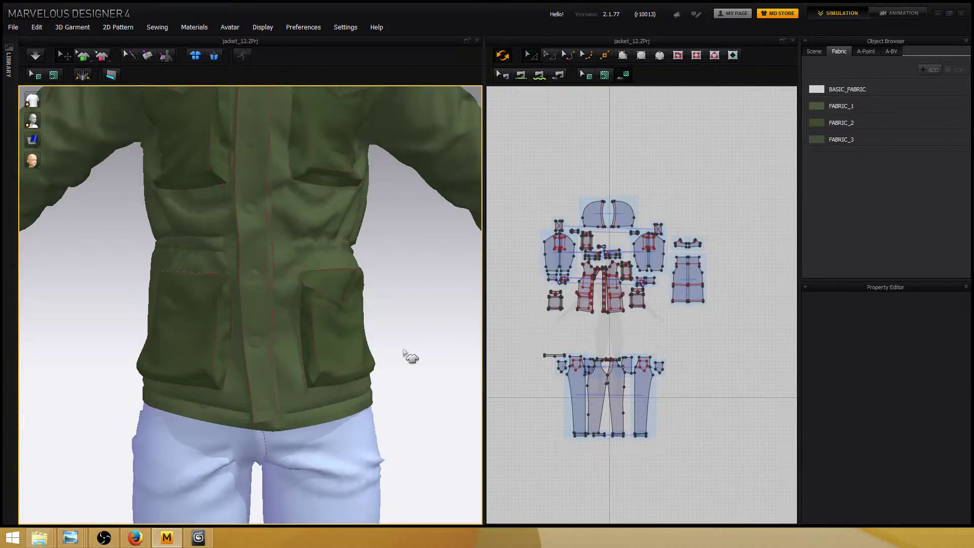
key(alt+Tab)
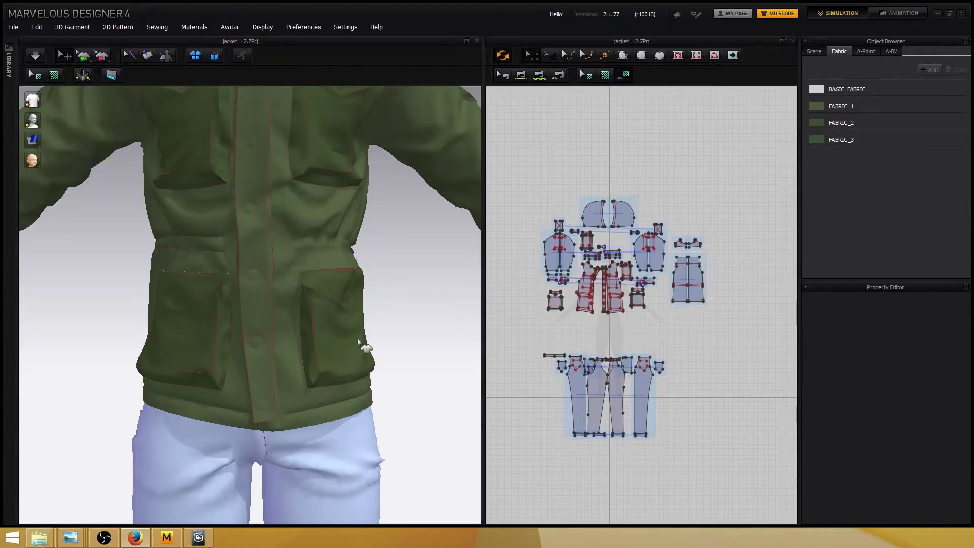
right_drag(365, 341, 335, 347)
scroll(321, 351, down, 5)
scroll(335, 346, up, 2)
scroll(343, 342, down, 2)
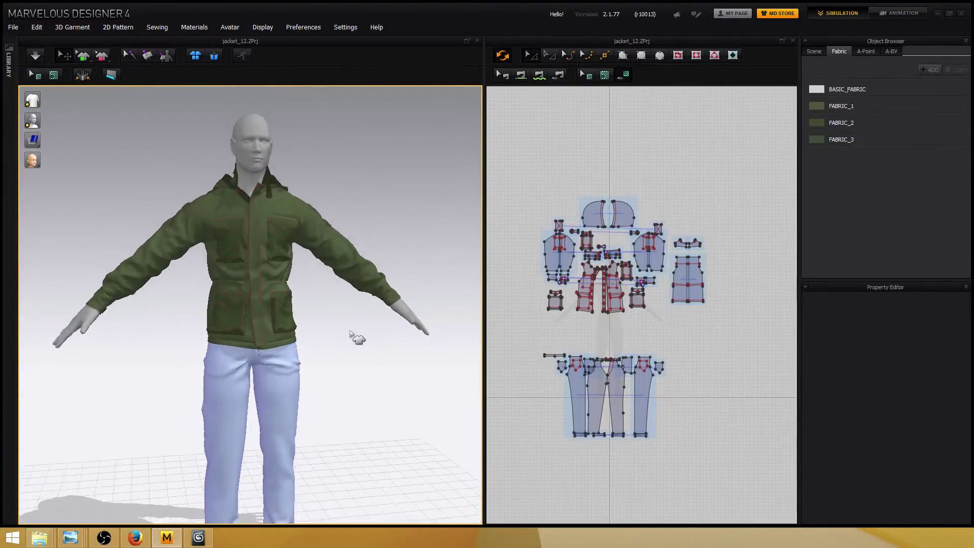
scroll(354, 336, up, 6)
right_drag(359, 333, 349, 314)
Step: Select all the jacket patterns, leaving out the trousers, and set their particle distance to 5 mm
scroll(625, 351, up, 8)
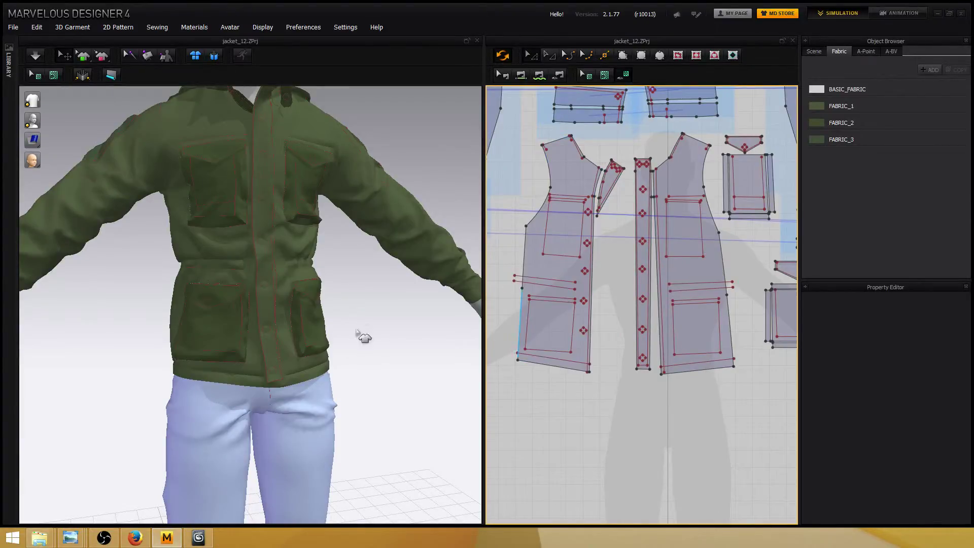
scroll(367, 342, down, 6)
scroll(634, 217, down, 6)
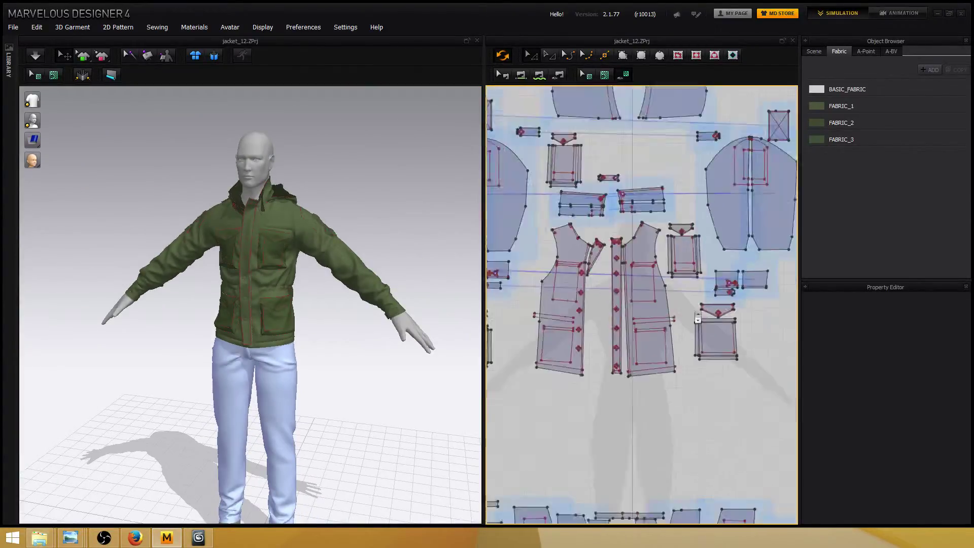
drag(585, 188, 778, 335)
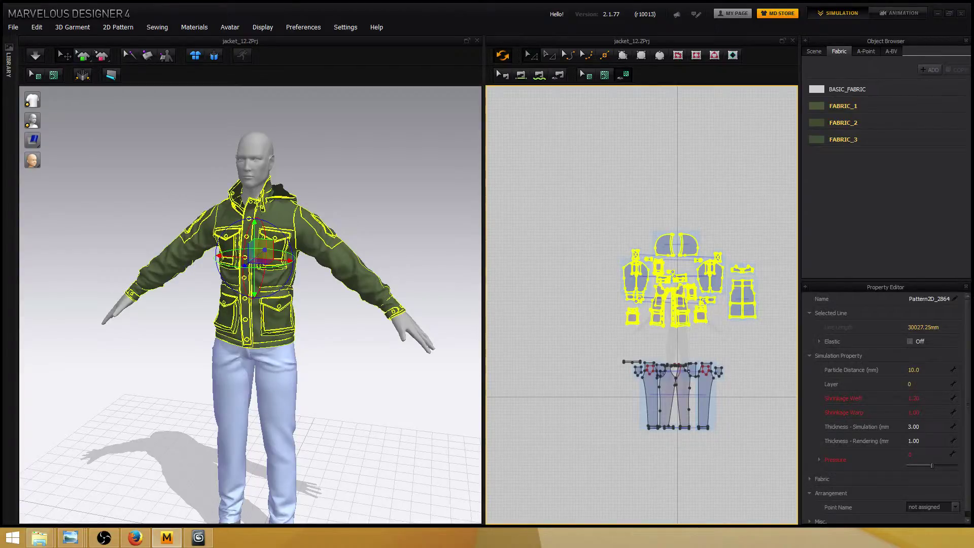
double_click(932, 370)
text(5)
key(Return)
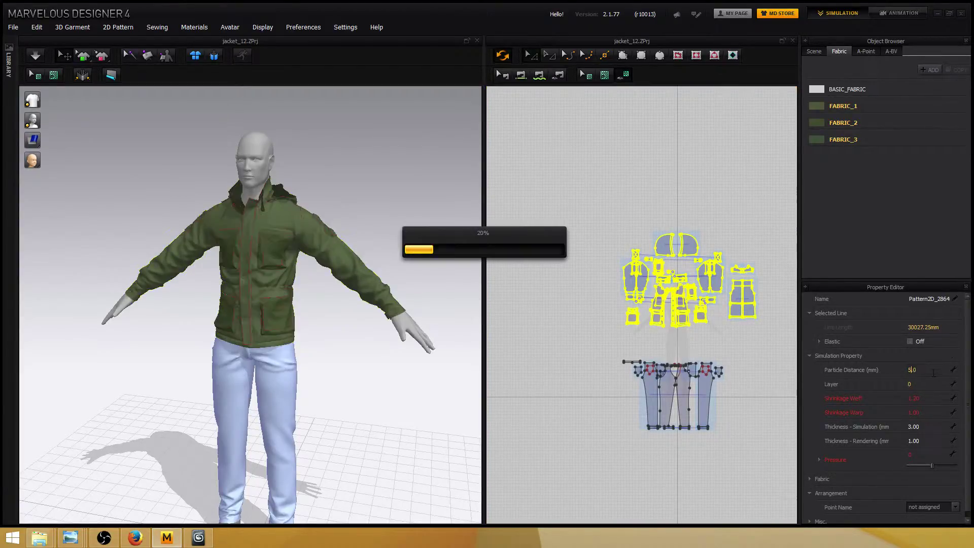
click(337, 315)
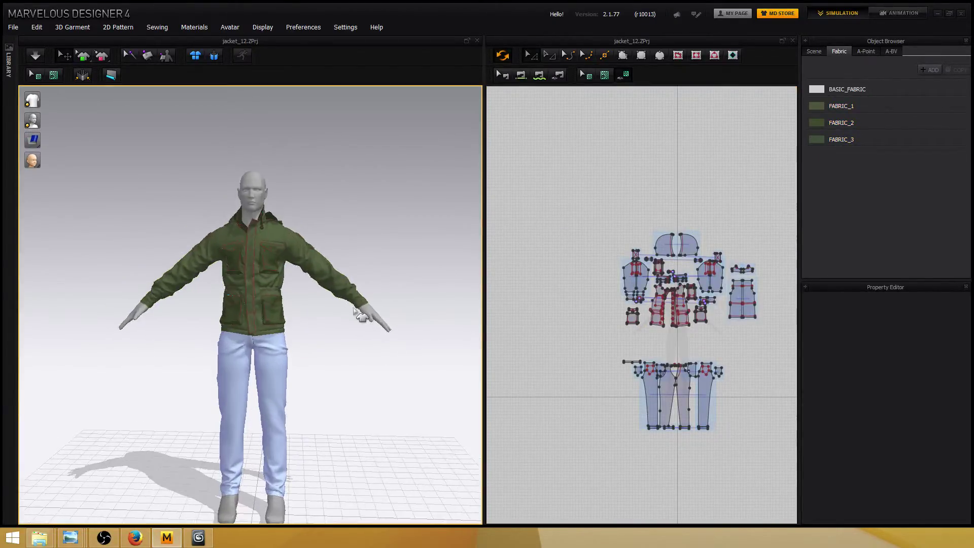
Step: Inspect the refined jacket mesh from the front and side, checking the pockets, waist and sleeves
scroll(348, 305, up, 4)
scroll(359, 339, up, 5)
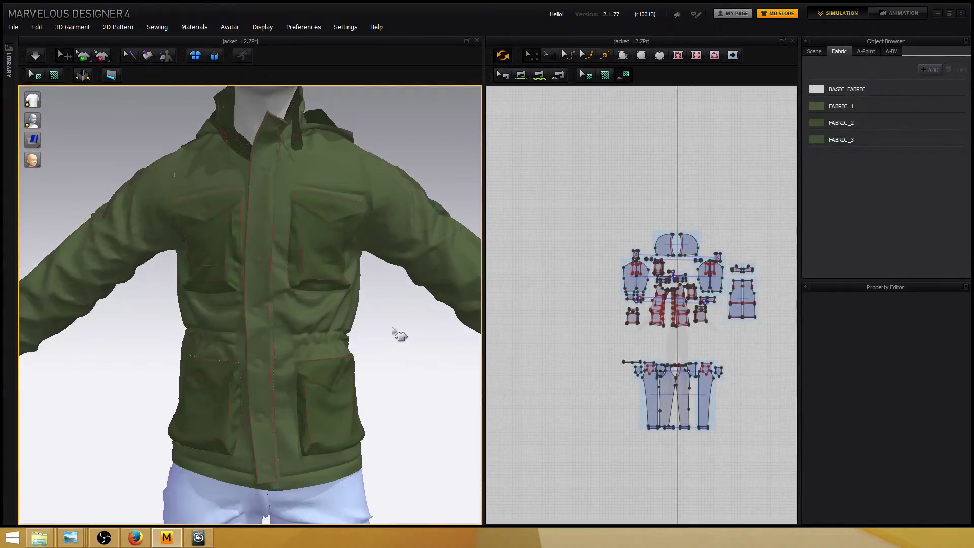
right_drag(400, 333, 307, 362)
scroll(400, 354, down, 6)
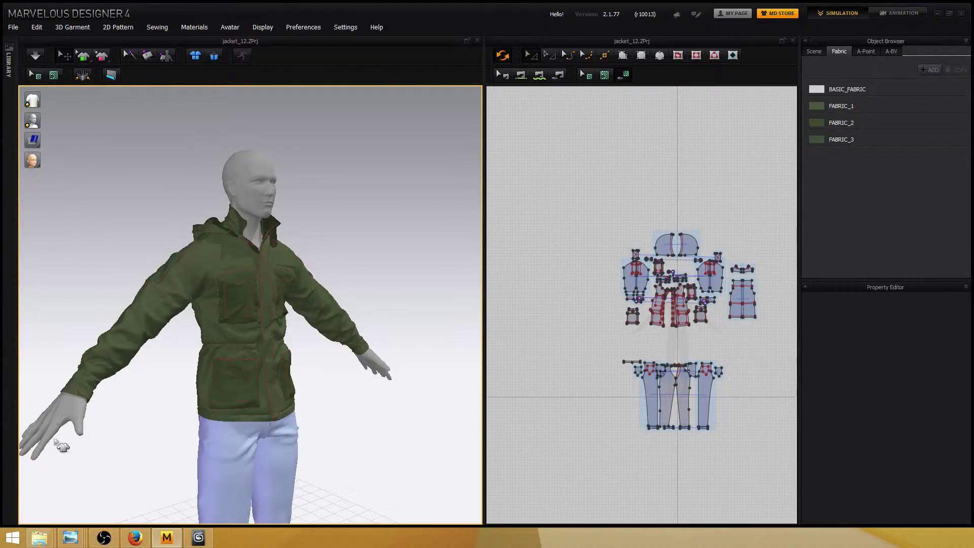
key(alt+Tab)
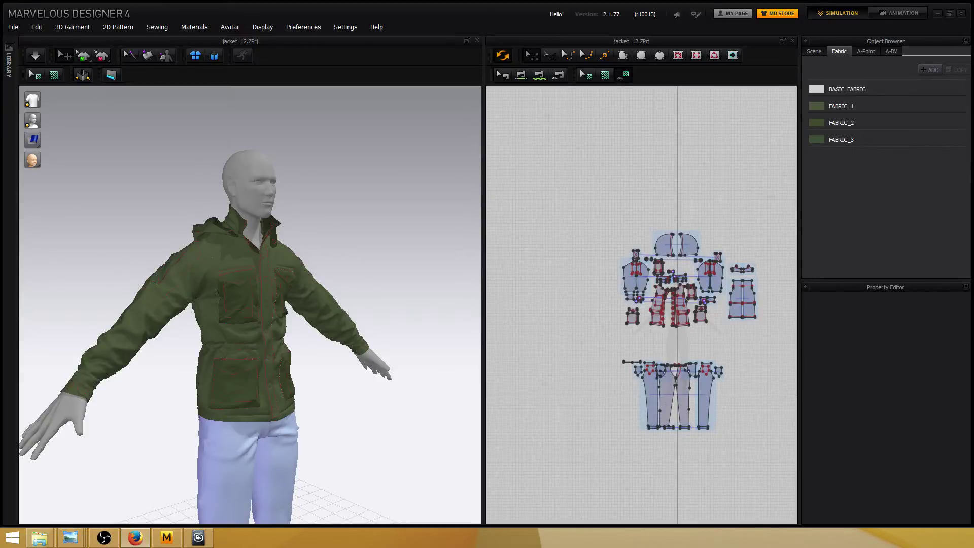
Step: Examine the collar and hood from several sides on the avatar, along with the collar patterns in the 2D layout
right_drag(152, 146, 36, 148)
scroll(327, 224, up, 5)
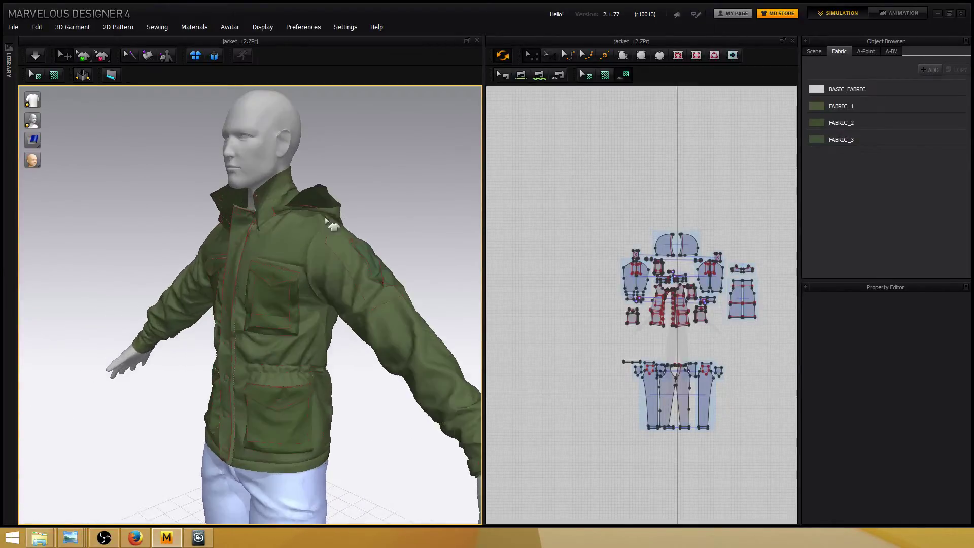
right_drag(327, 223, 357, 209)
scroll(397, 146, up, 3)
middle_drag(398, 146, 360, 224)
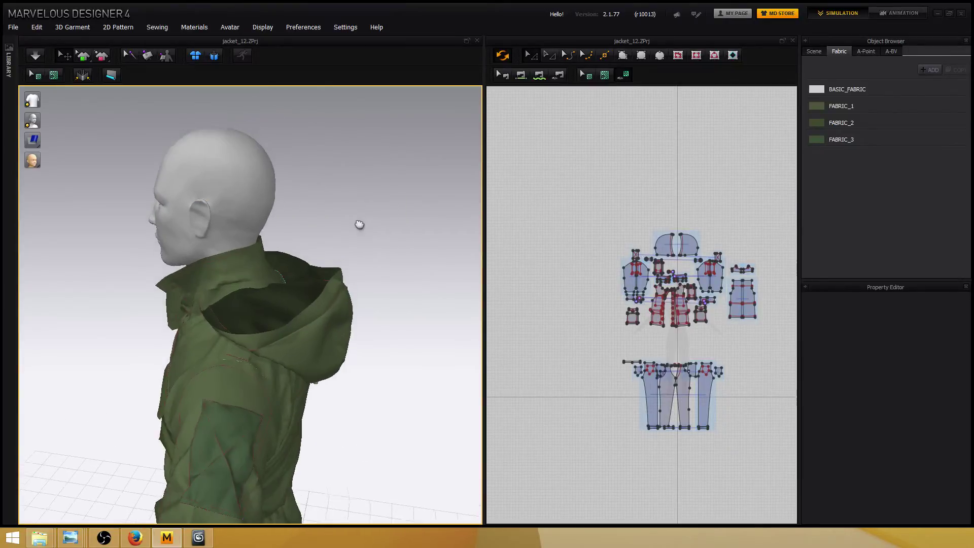
right_drag(360, 224, 393, 222)
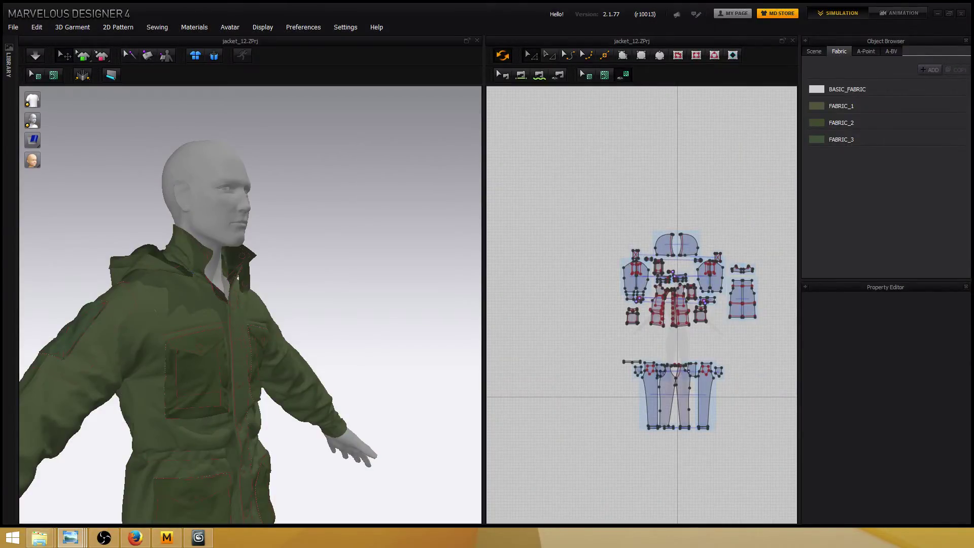
right_drag(370, 234, 213, 223)
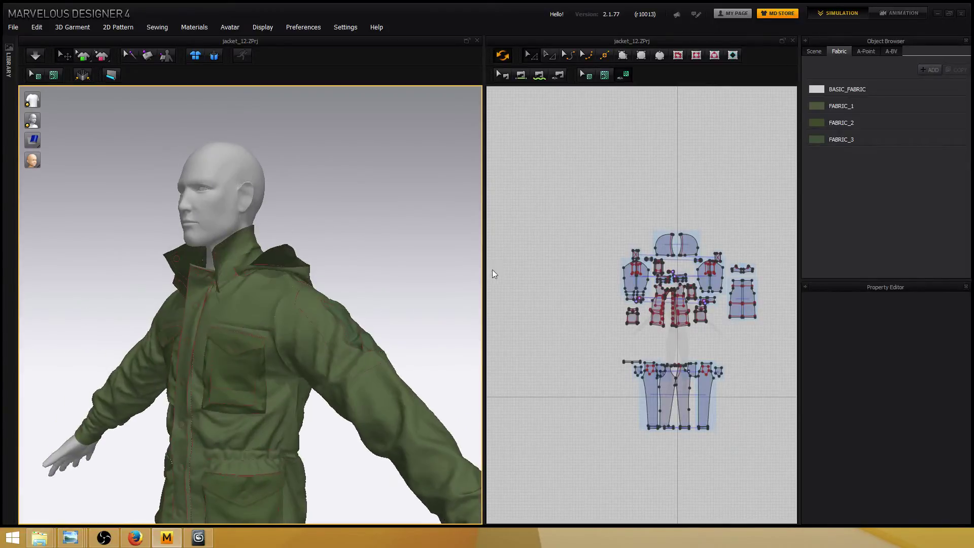
scroll(638, 269, up, 2)
scroll(638, 269, up, 5)
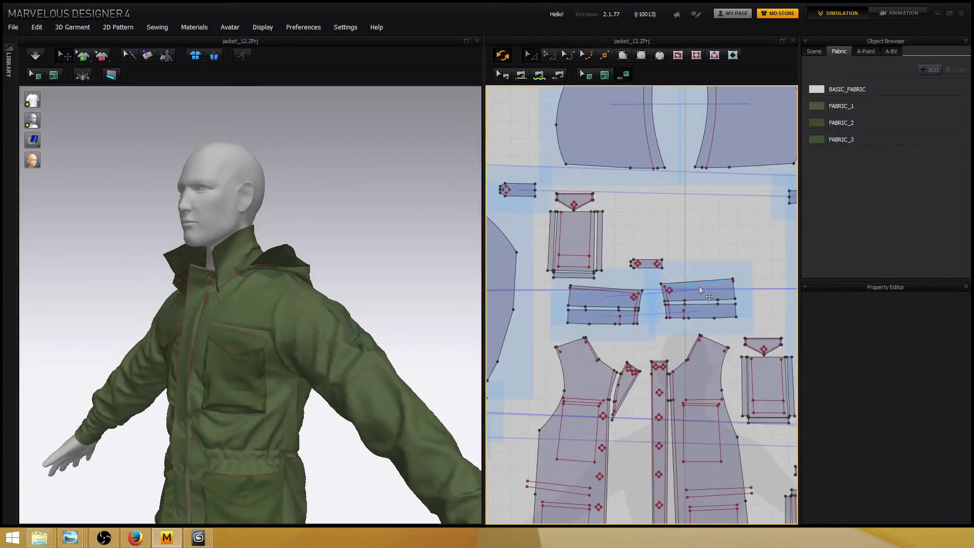
right_drag(309, 223, 325, 241)
key(alt+Tab)
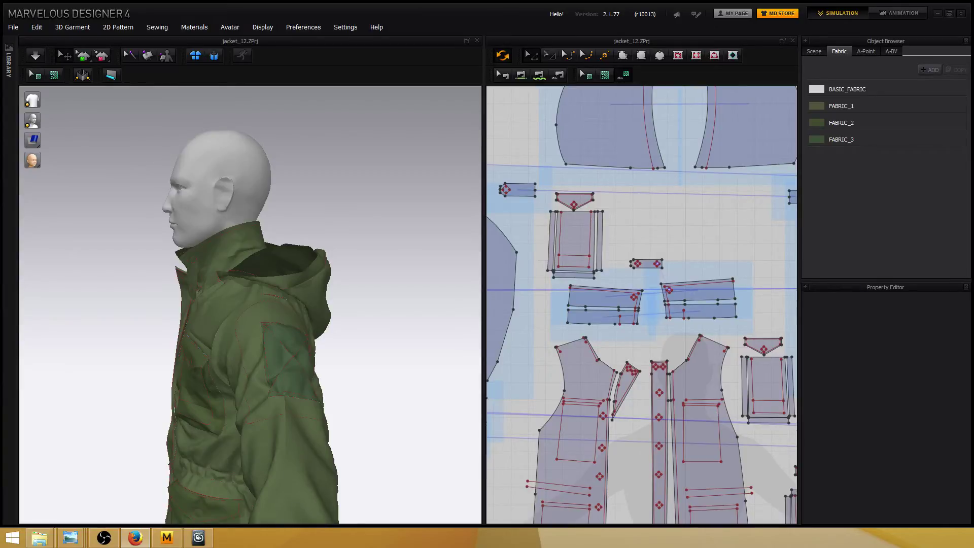
Step: Try to select the chest pocket flap pattern together with its internal lines and button circle
scroll(609, 235, up, 3)
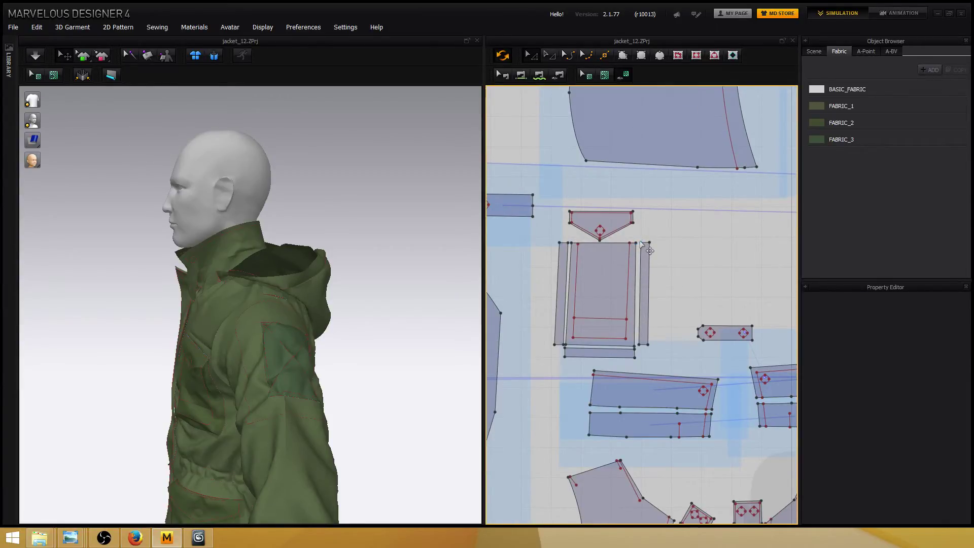
scroll(640, 237, down, 3)
scroll(640, 241, up, 5)
click(624, 231)
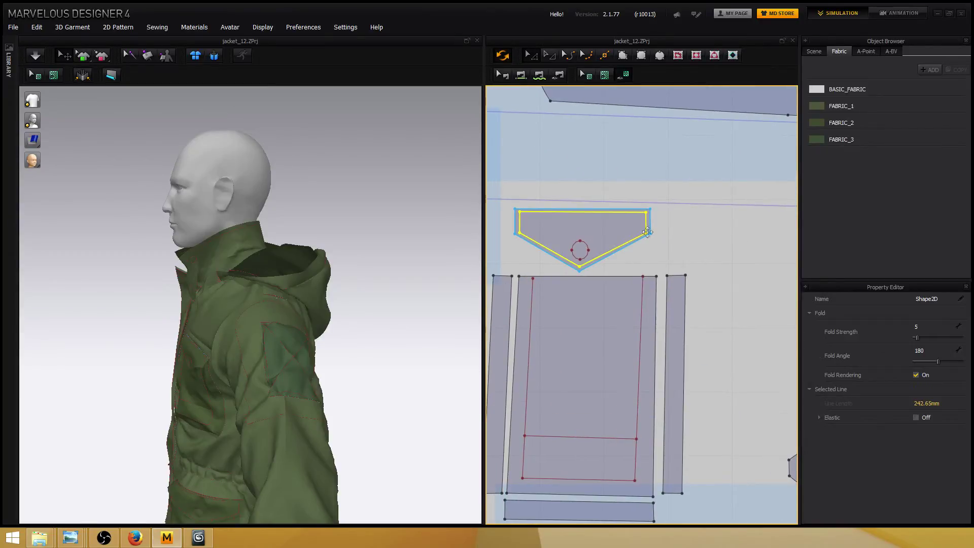
click(696, 208)
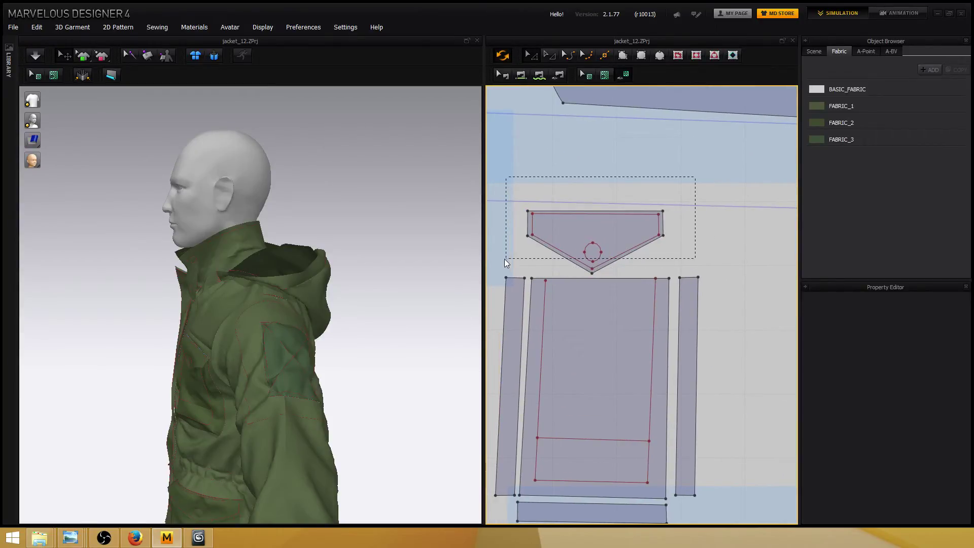
drag(505, 262, 506, 261)
scroll(628, 245, down, 3)
scroll(648, 263, up, 5)
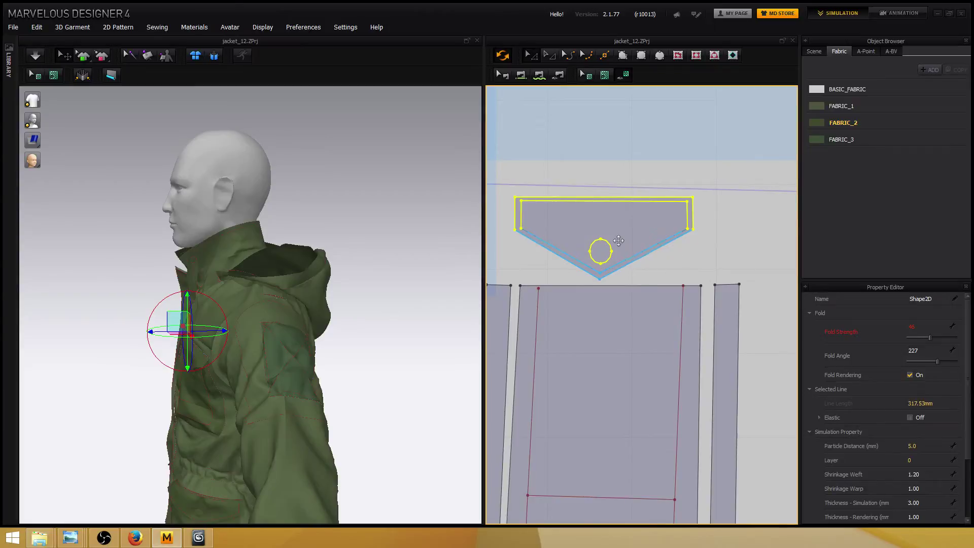
Step: Select the entire chest pocket flap with its internal lines and shift it slightly upward, away from the pocket pattern
click(500, 192)
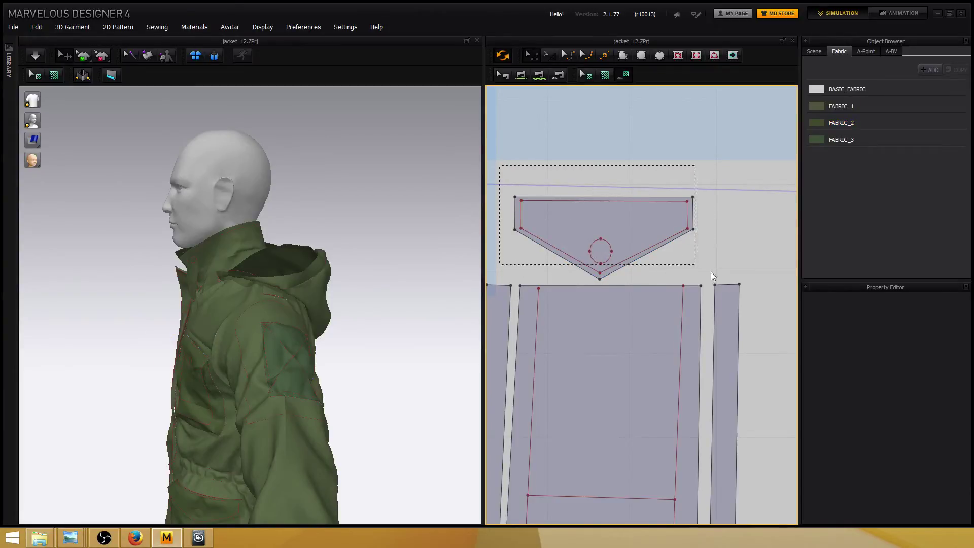
drag(755, 278, 756, 280)
scroll(680, 276, up, 4)
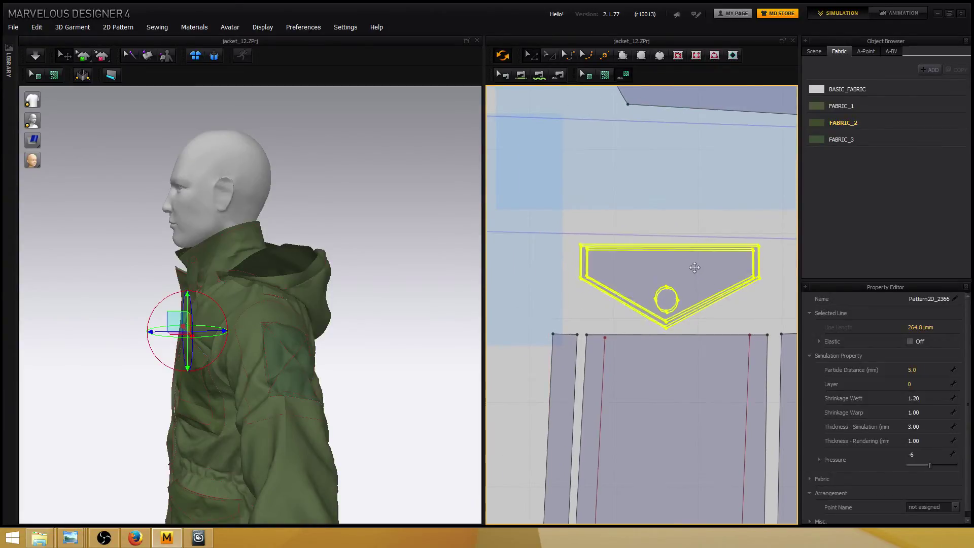
scroll(692, 268, down, 5)
right_drag(450, 298, 396, 287)
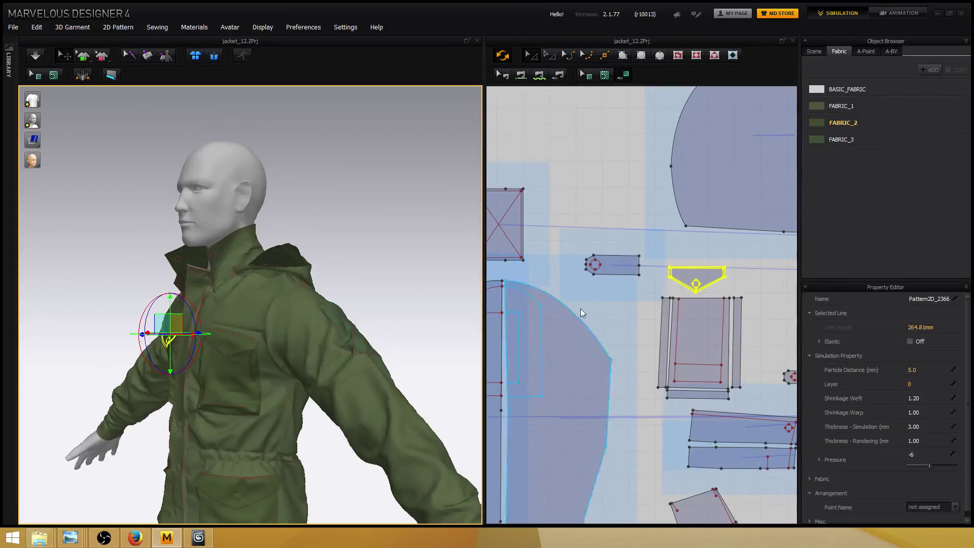
right_drag(734, 325, 658, 307)
scroll(671, 311, down, 3)
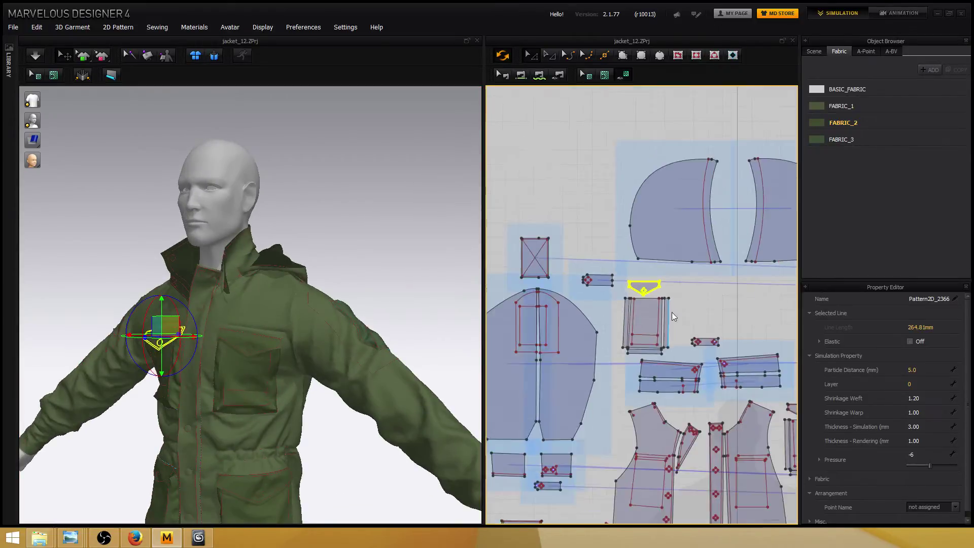
scroll(699, 300, up, 4)
click(699, 303)
Step: Select the upper collar pattern with its internal lines and try moving it as a whole
scroll(723, 333, up, 2)
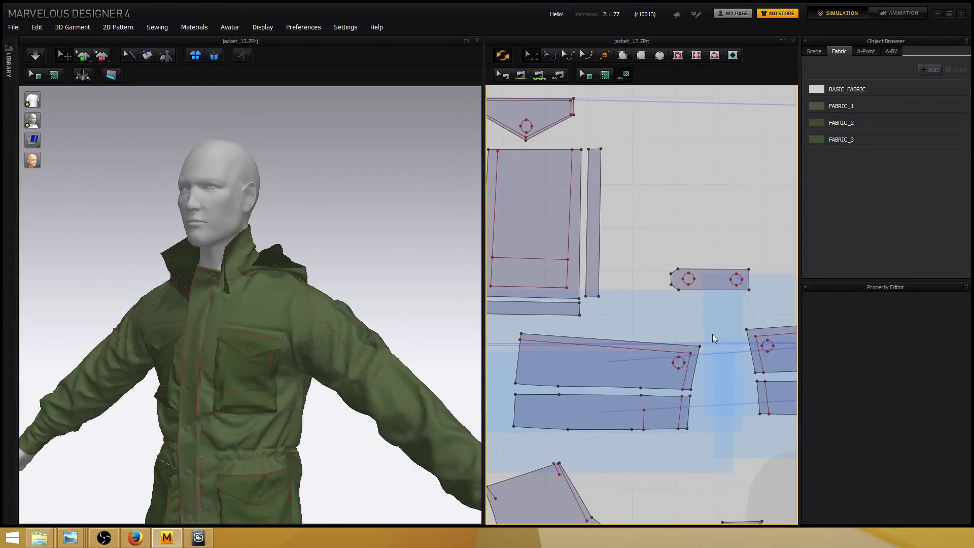
drag(713, 327, 488, 373)
scroll(634, 327, down, 5)
scroll(641, 325, up, 5)
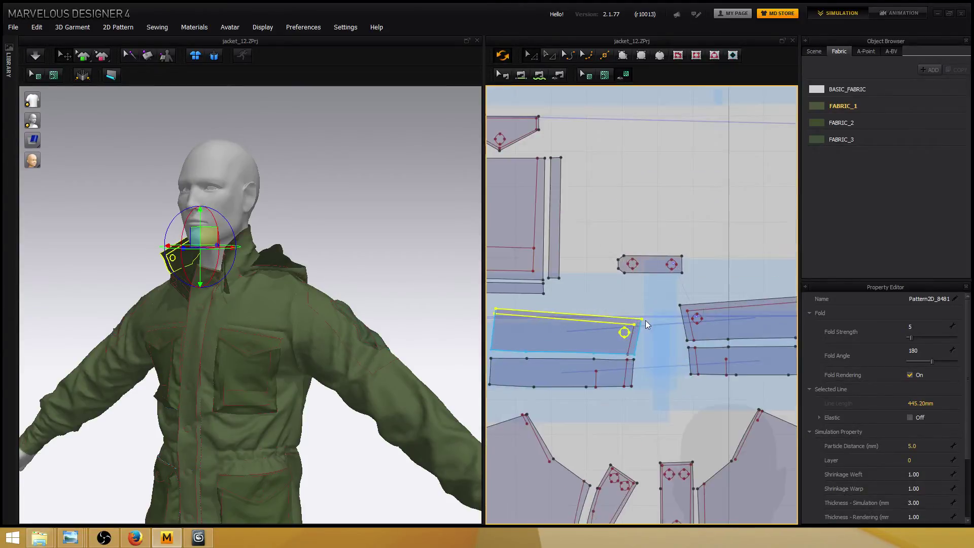
click(644, 312)
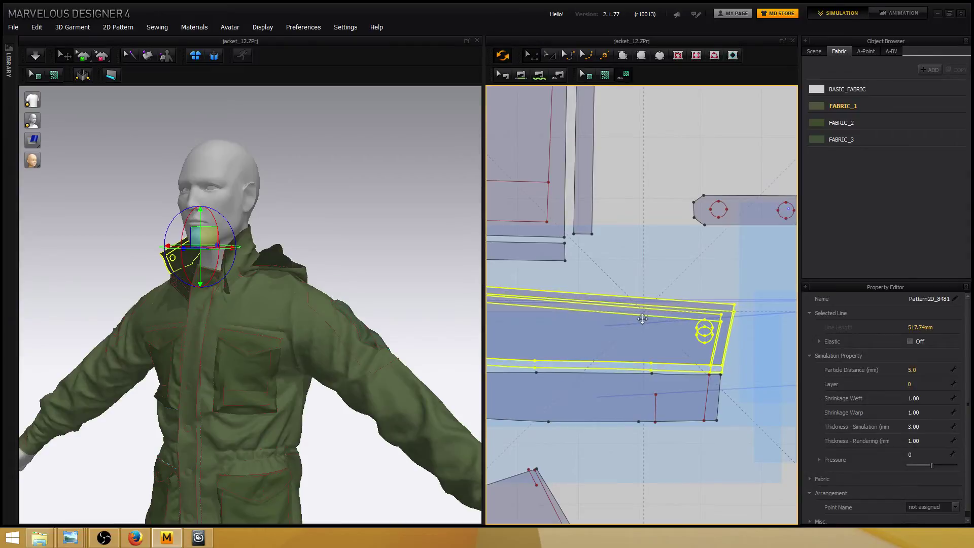
click(682, 345)
right_drag(682, 346, 708, 336)
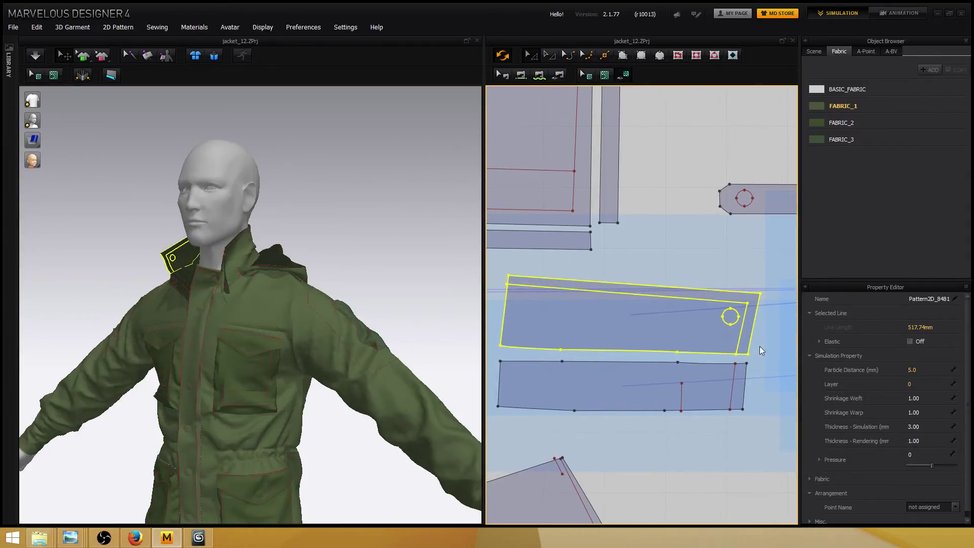
Step: Select the collar pattern's upper edge with its parallel fold line and button circle, and lower them slightly to shorten the collar
drag(773, 270, 599, 336)
drag(500, 334, 486, 327)
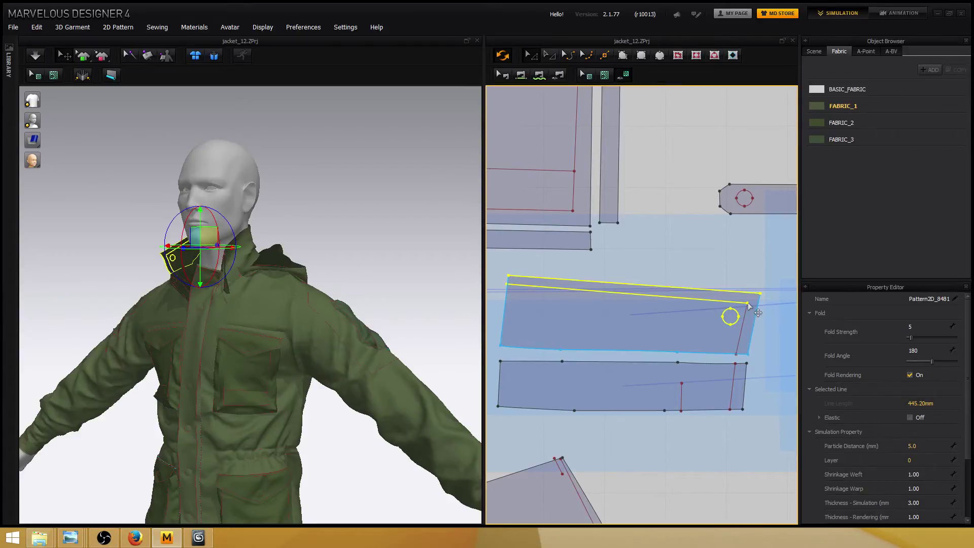
drag(748, 305, 747, 315)
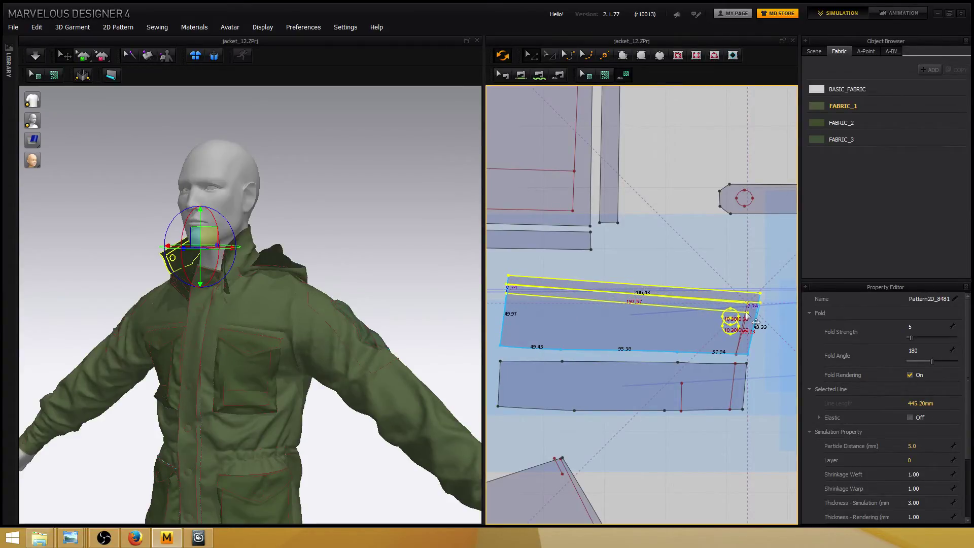
drag(747, 315, 746, 316)
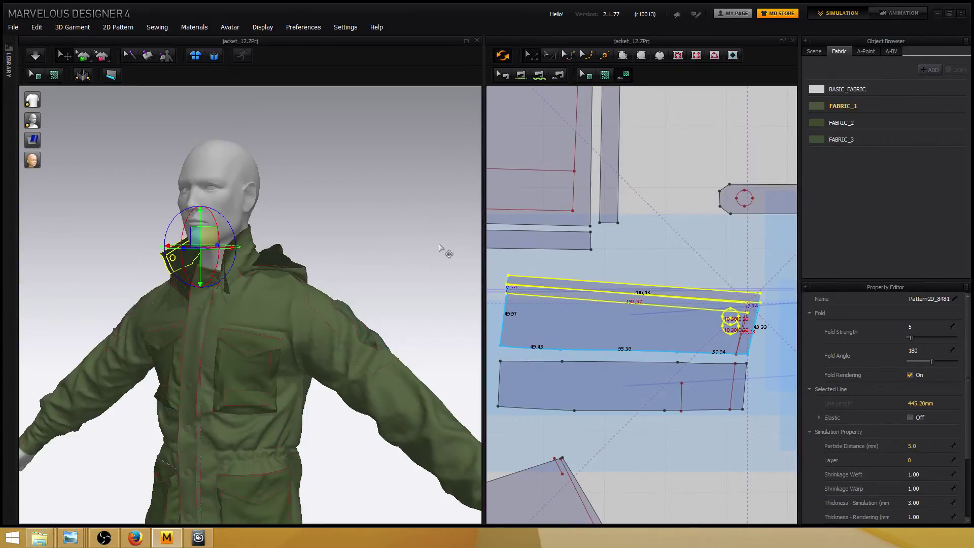
Step: Select the lower collar band patterns on both sides of the jacket together with the buttoned front neck strip
right_drag(383, 229, 331, 190)
click(292, 256)
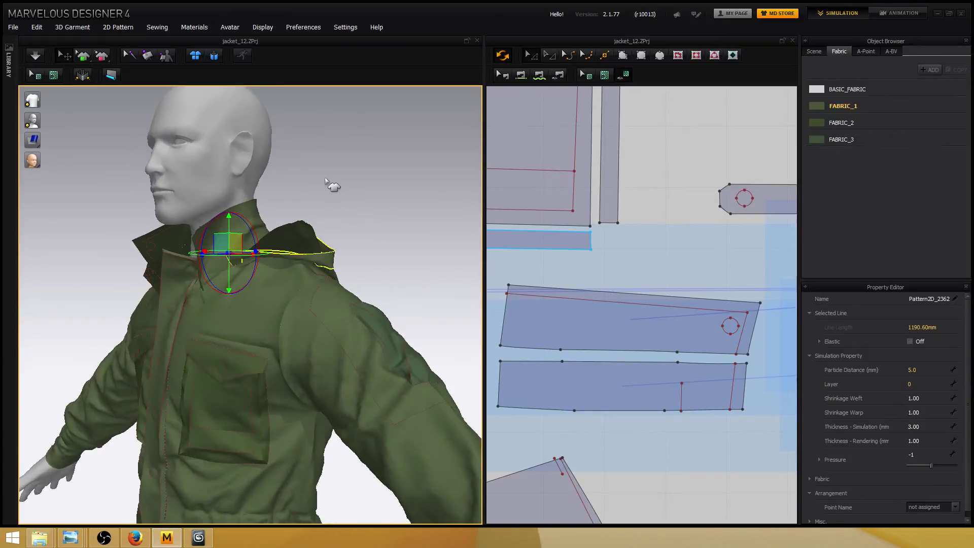
click(218, 270)
mouse_move(218, 269)
right_down()
mouse_move(326, 266)
mouse_move(213, 282)
right_up()
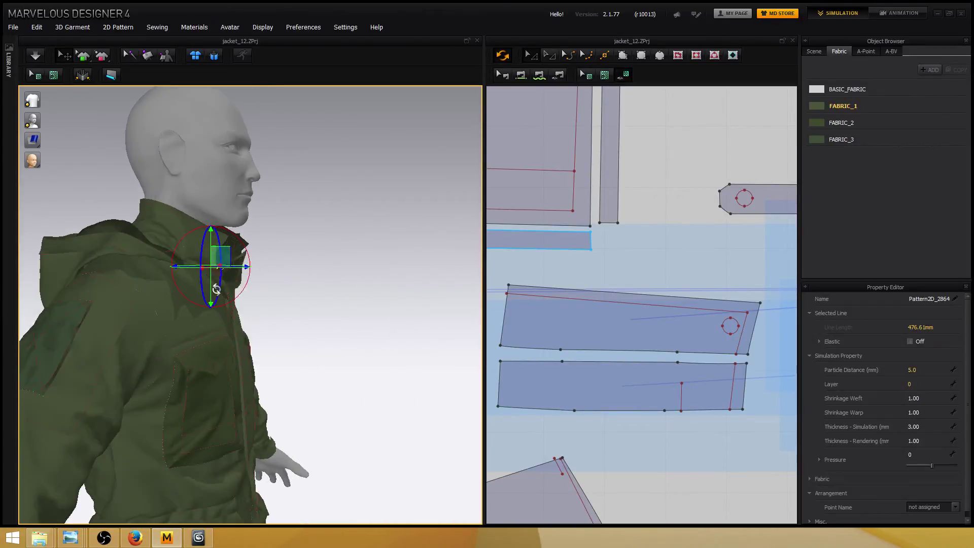
click(172, 245)
right_drag(299, 260, 203, 293)
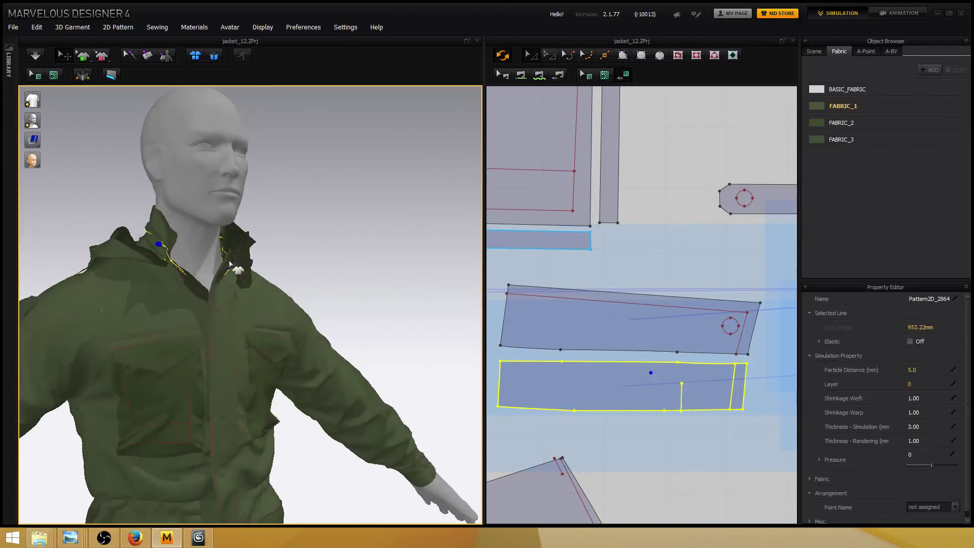
click(203, 293)
right_drag(298, 276, 222, 272)
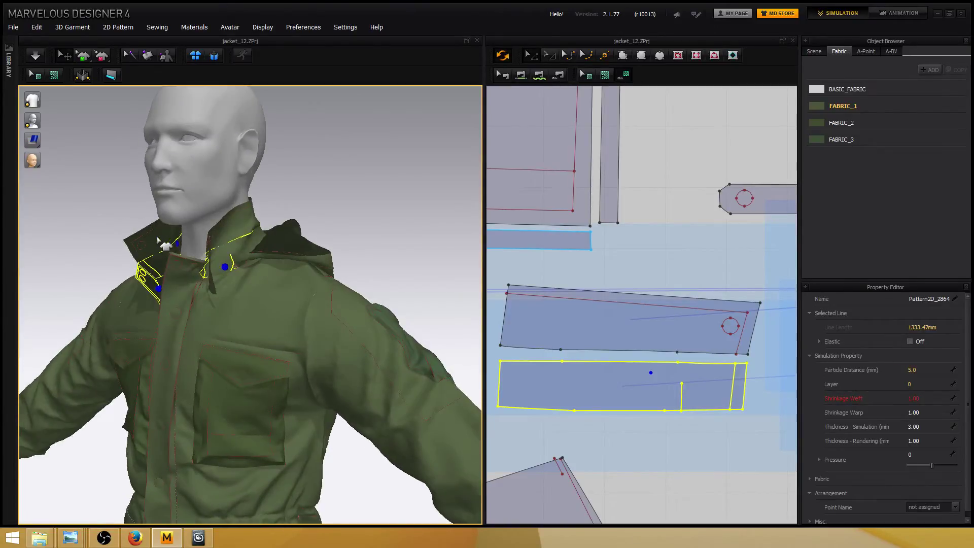
Step: Run the simulation briefly so the shortened collar resettles around the neck
click(36, 61)
click(40, 56)
right_drag(291, 159, 269, 157)
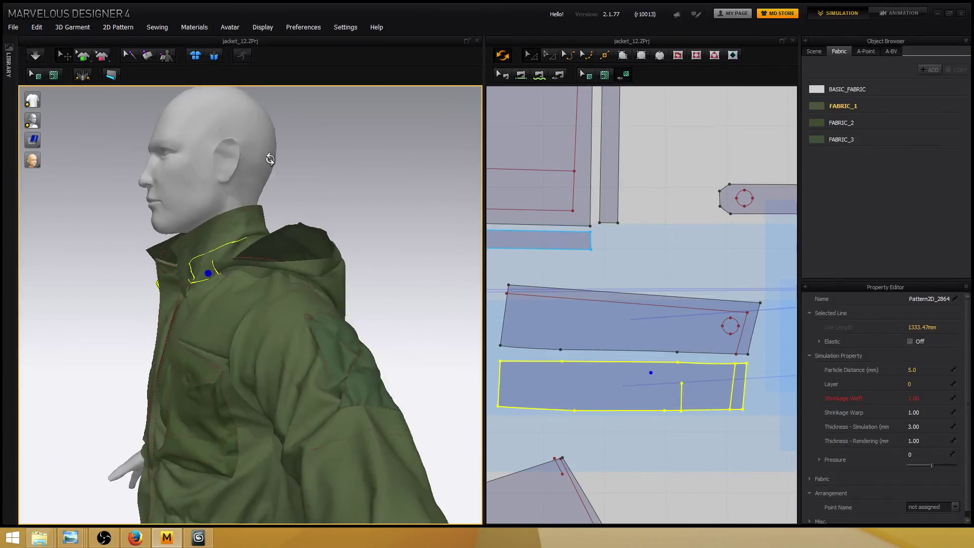
key(space)
right_drag(276, 209, 253, 256)
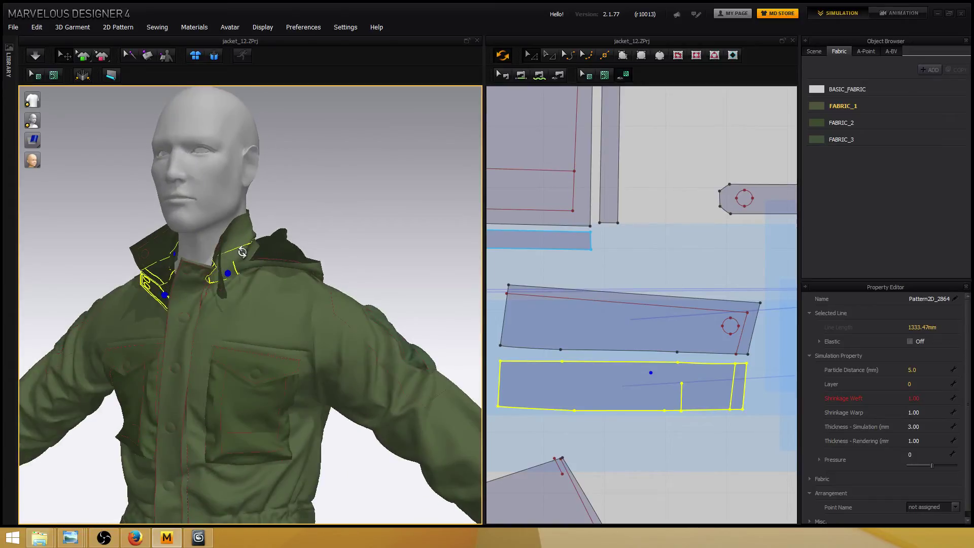
Step: Freeze the selected lower collar patterns and briefly simulate the rest of the jacket against them
right_click(245, 256)
click(297, 39)
right_drag(355, 174, 318, 187)
click(40, 57)
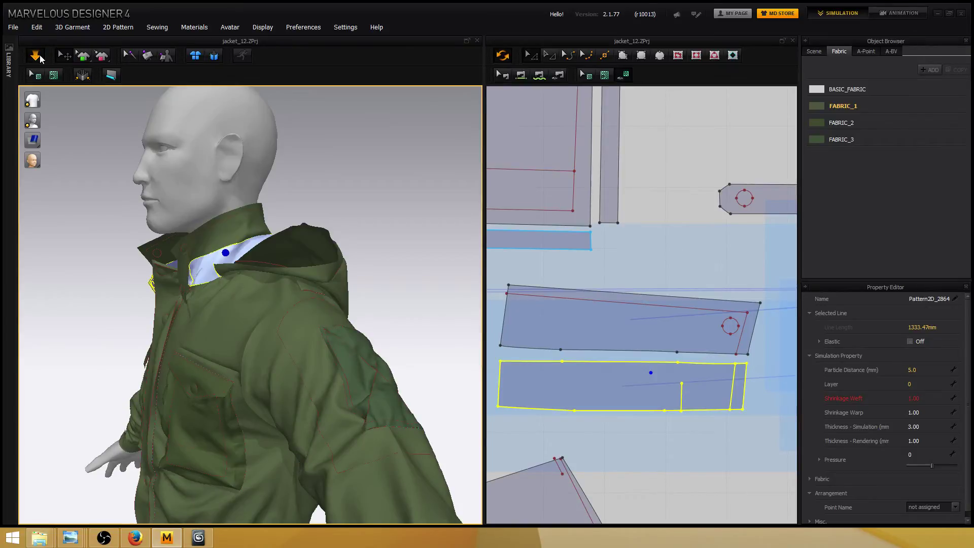
click(40, 59)
Step: Examine from the side and front how the upper collar sits over the frozen collar band
right_drag(177, 225, 343, 231)
right_drag(352, 256, 430, 247)
scroll(359, 250, up, 6)
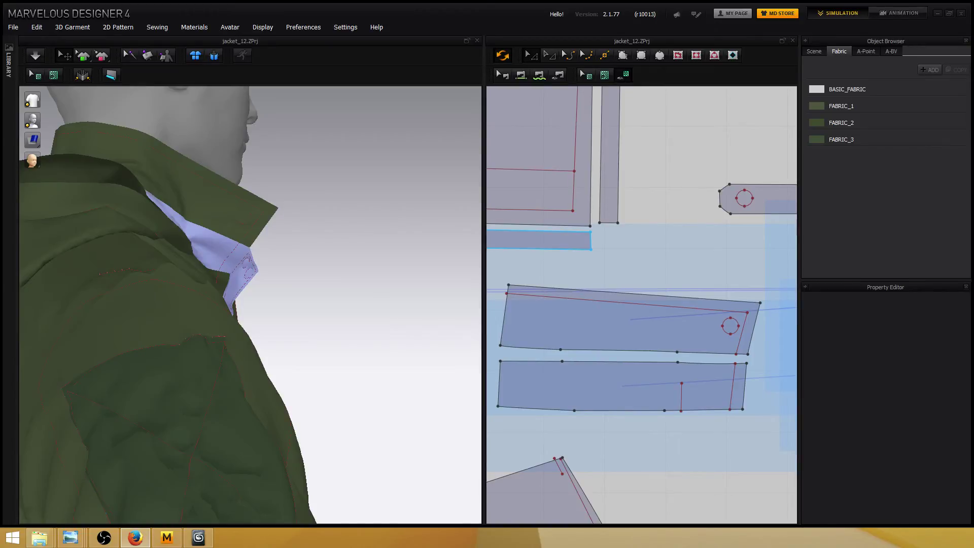
right_drag(320, 278, 446, 278)
scroll(279, 253, up, 3)
scroll(322, 230, down, 3)
scroll(327, 231, up, 2)
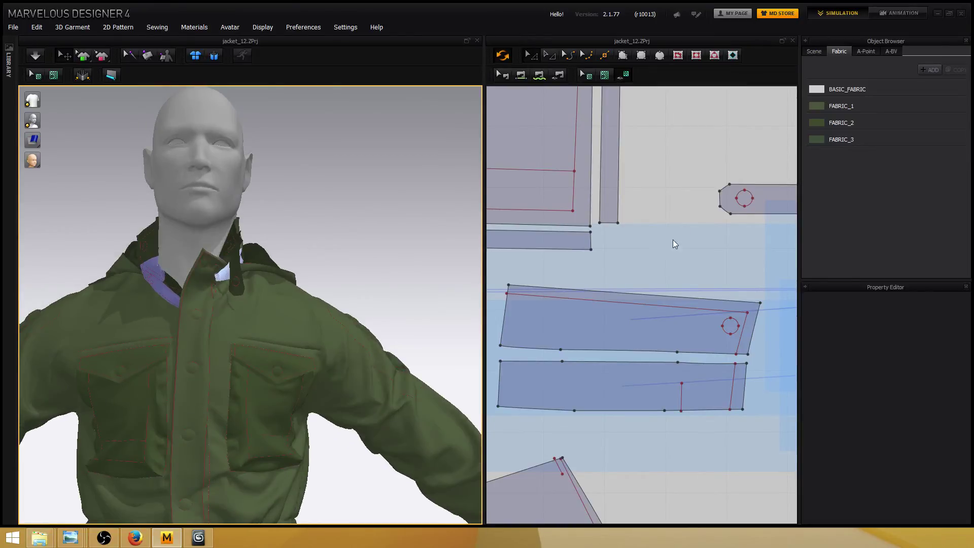
Step: Select all of the jacket's patterns in the 2D layout, leaving out the trousers, and freeze them
scroll(674, 243, down, 6)
drag(763, 266, 763, 266)
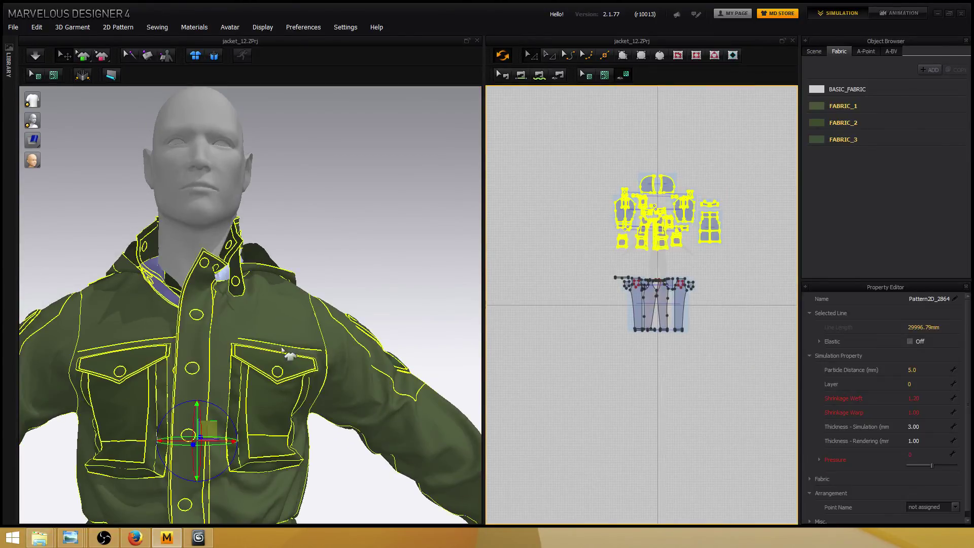
right_click(266, 313)
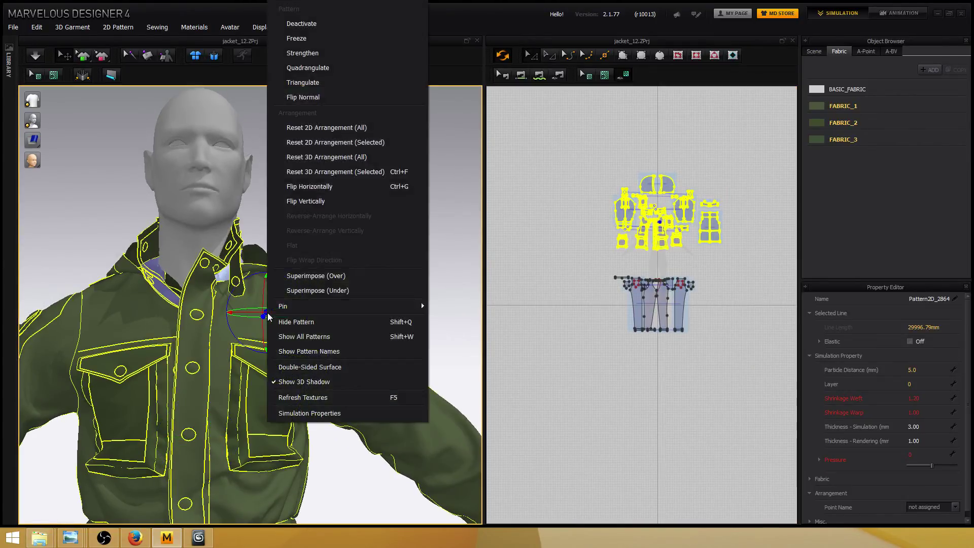
click(305, 38)
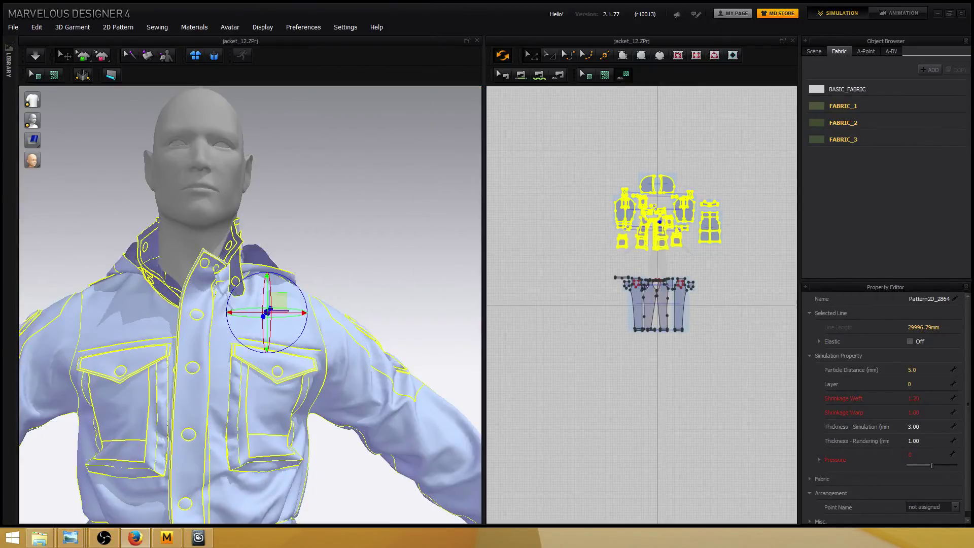
Step: Unfreeze only the upper collar, collar band and buttoned front neck strip on the avatar's right side
right_drag(282, 254, 381, 221)
scroll(352, 245, up, 3)
click(381, 222)
click(165, 229)
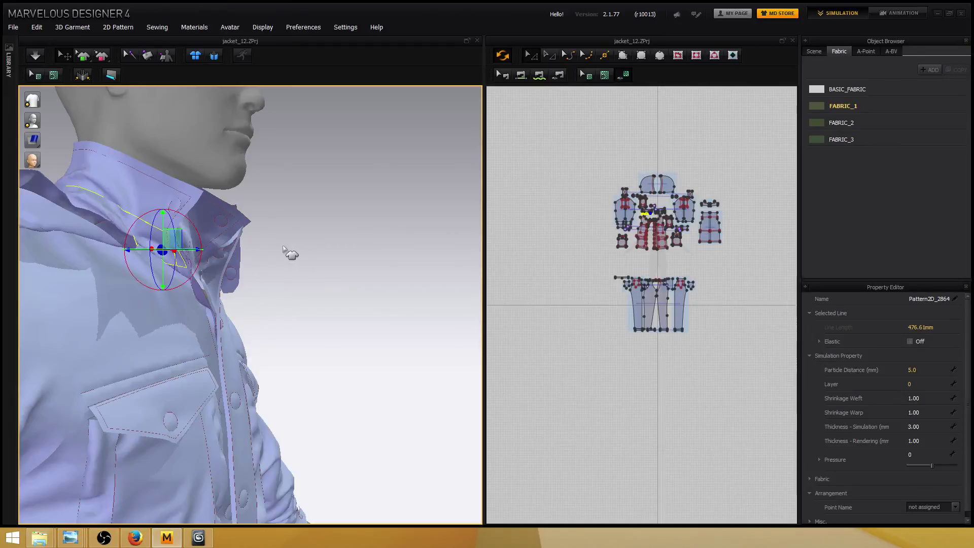
scroll(204, 230, up, 3)
click(204, 229)
right_drag(219, 274, 163, 229)
right_click(163, 228)
click(220, 38)
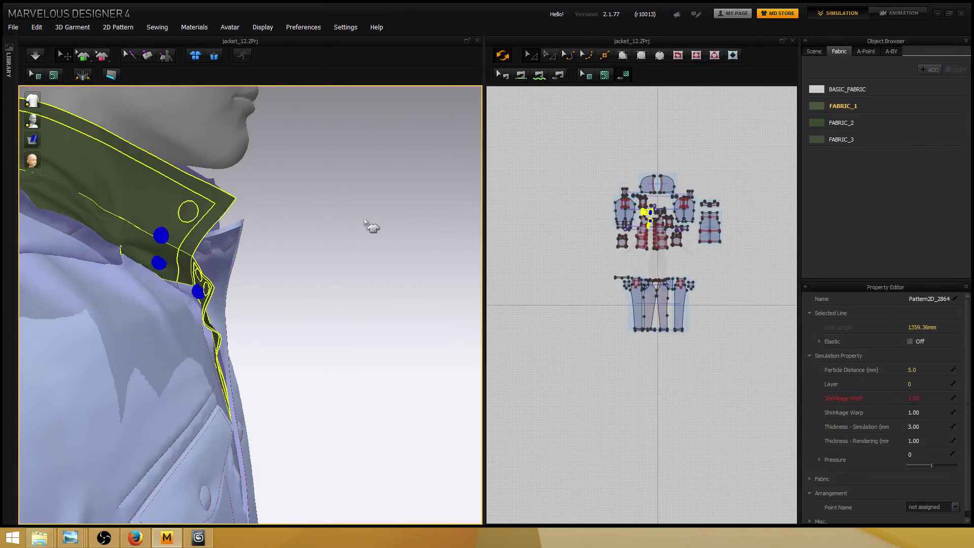
Step: Start the simulation and tug the unfrozen neck strip, collar band and upper collar into place on the avatar's right side
right_drag(374, 224, 343, 209)
scroll(346, 230, down, 5)
click(381, 221)
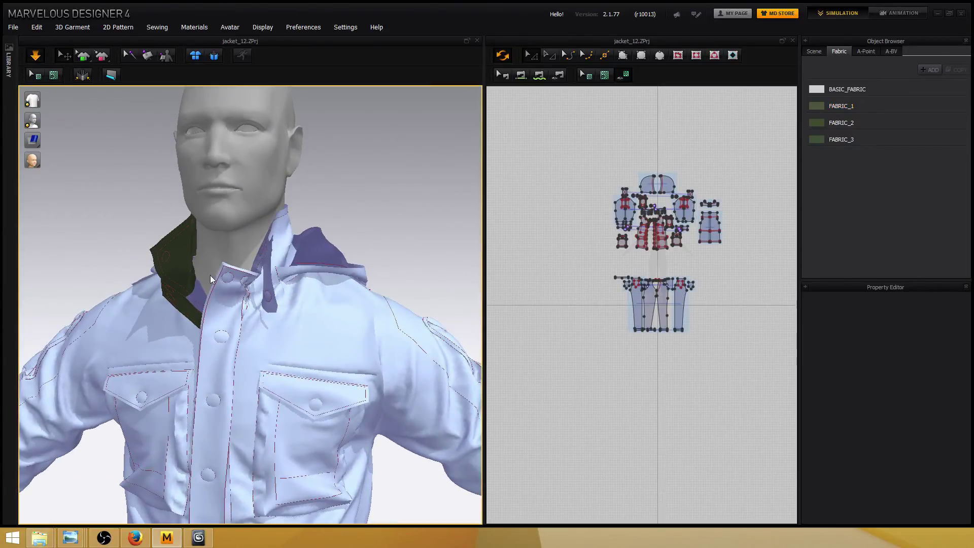
click(178, 285)
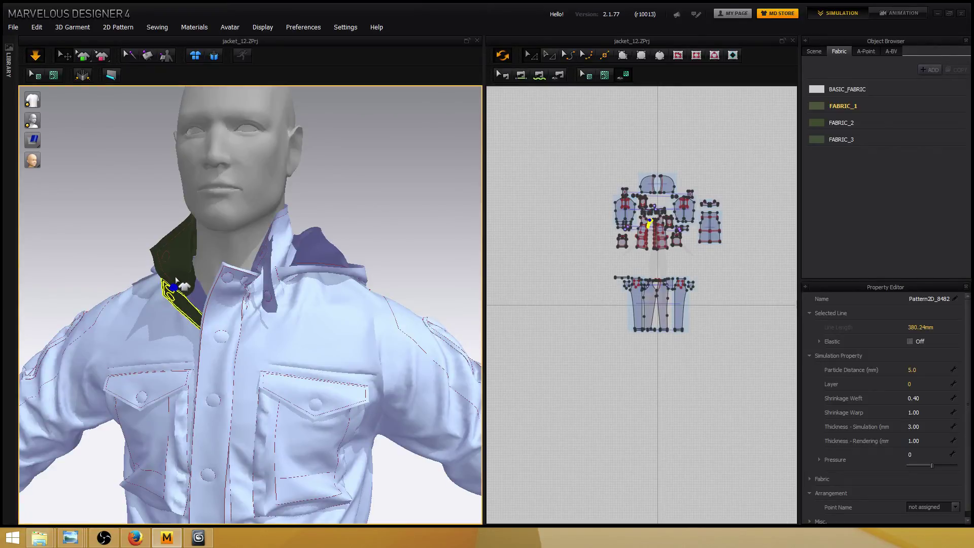
click(189, 268)
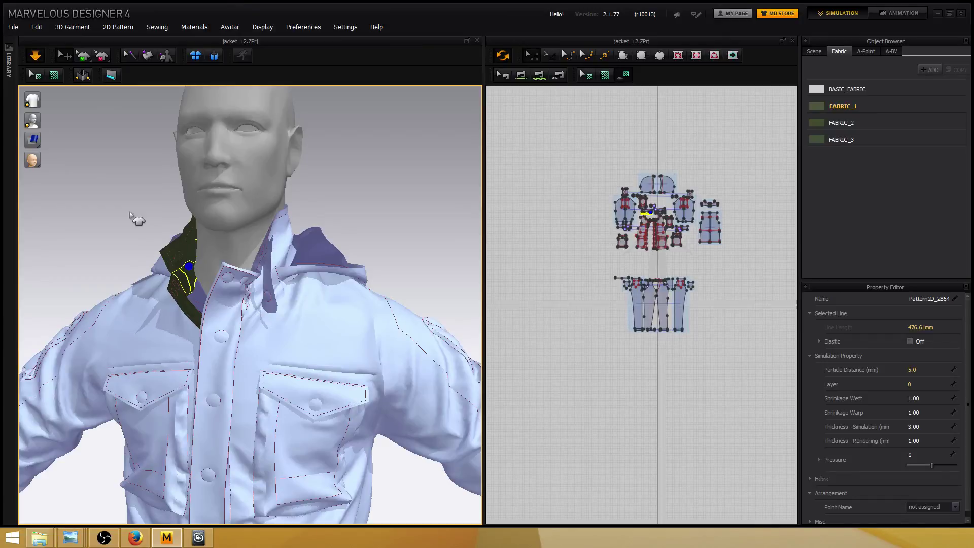
right_drag(137, 219, 250, 289)
click(229, 266)
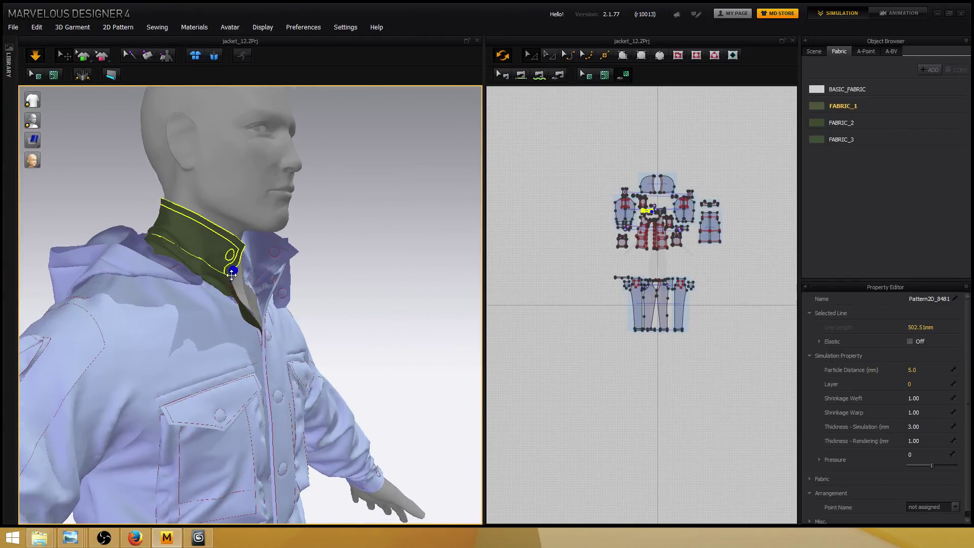
Step: Pull the buttoned front neck strip forward from under the collar while the simulation runs
click(251, 310)
right_drag(319, 287, 290, 306)
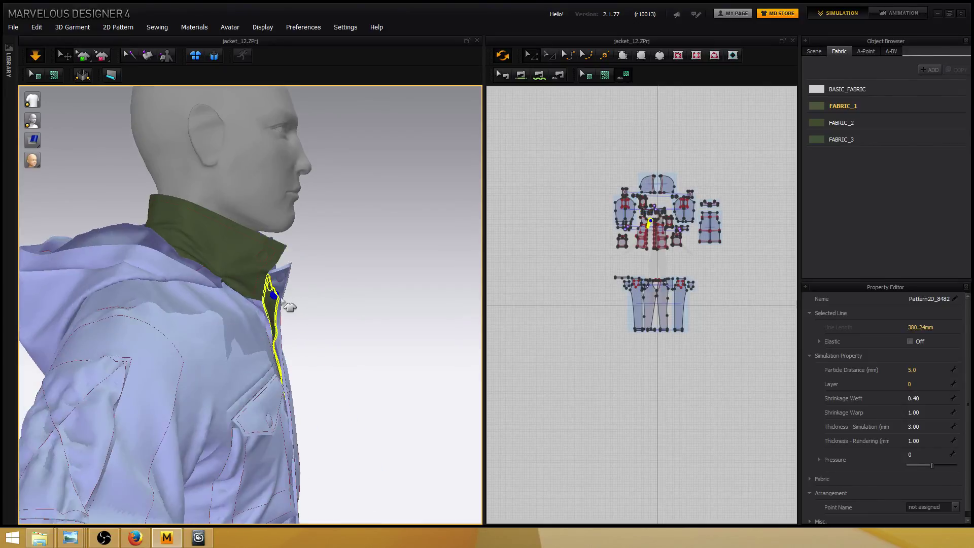
drag(288, 292, 295, 288)
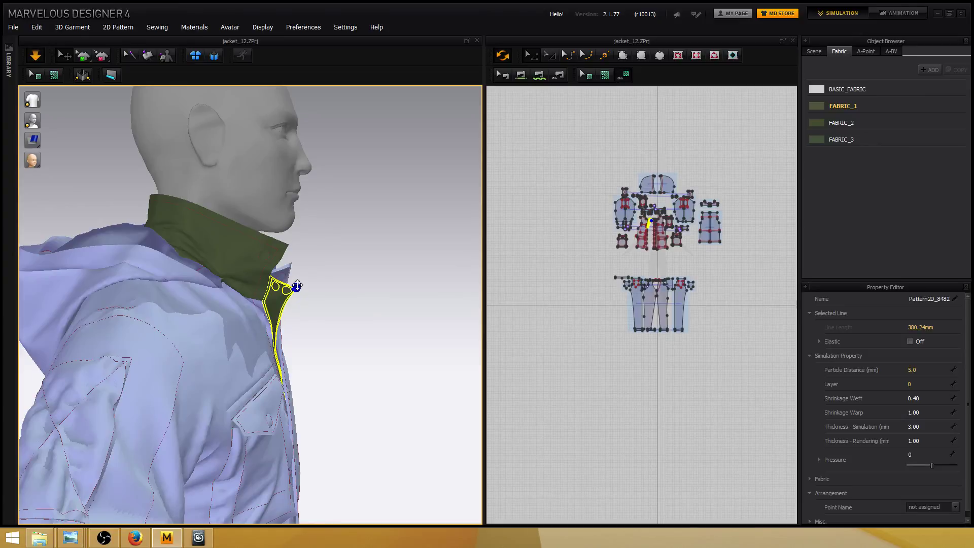
drag(296, 285, 295, 282)
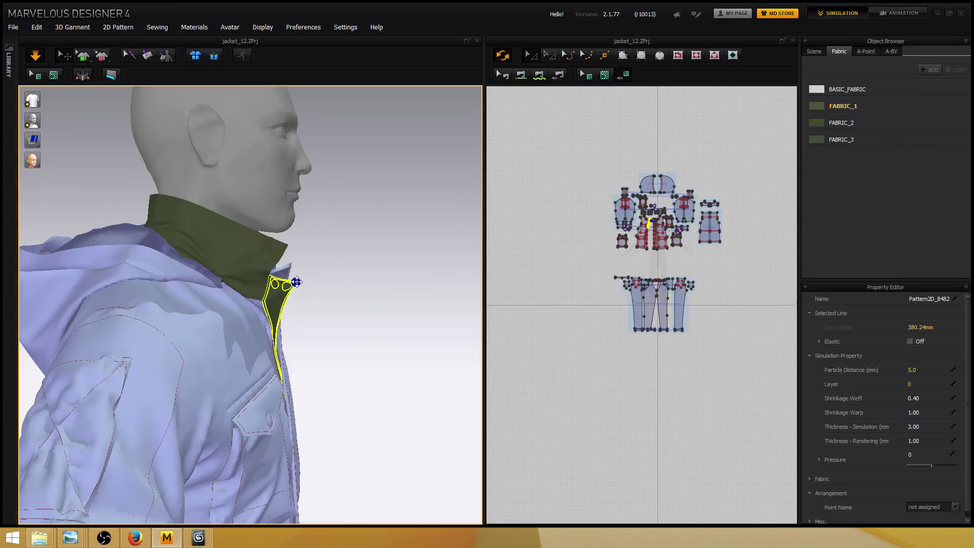
Step: Stop the simulation and check the settled collar and front neck strip from the side and at an angle
mouse_move(323, 274)
right_down()
mouse_move(108, 115)
mouse_move(150, 178)
mouse_move(121, 171)
mouse_move(163, 184)
mouse_move(111, 211)
mouse_move(263, 218)
mouse_move(345, 262)
mouse_move(327, 270)
mouse_move(319, 257)
right_up()
click(152, 192)
scroll(345, 263, down, 5)
scroll(356, 263, up, 8)
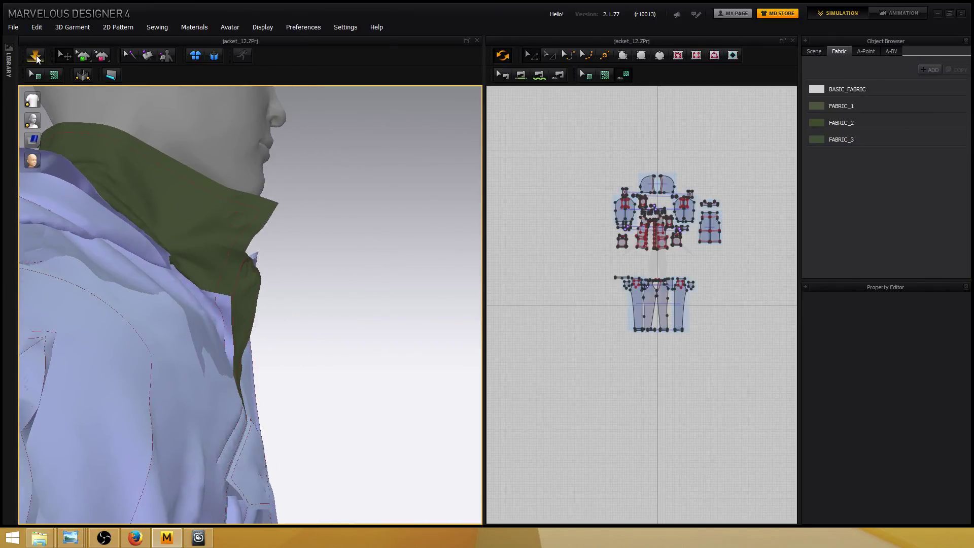
click(35, 56)
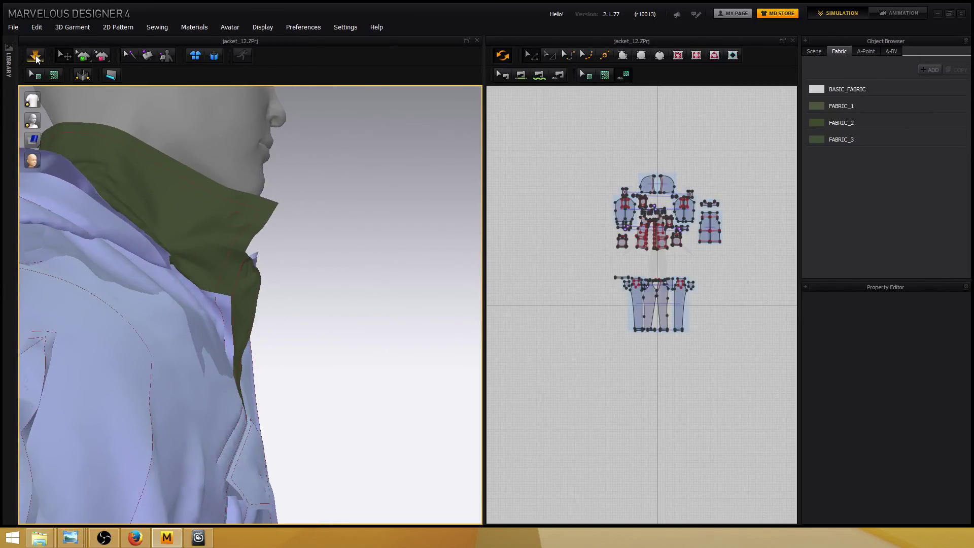
click(269, 274)
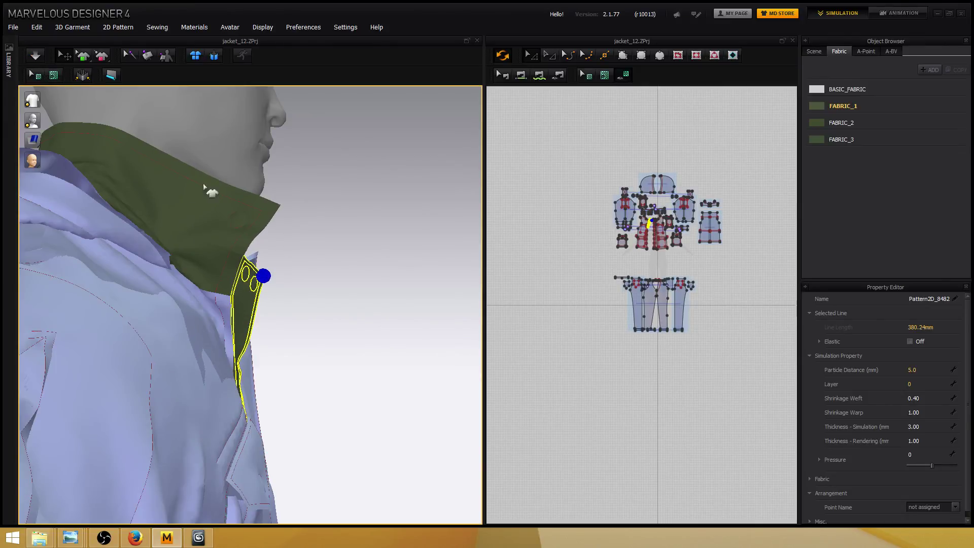
click(350, 265)
right_drag(358, 266, 313, 246)
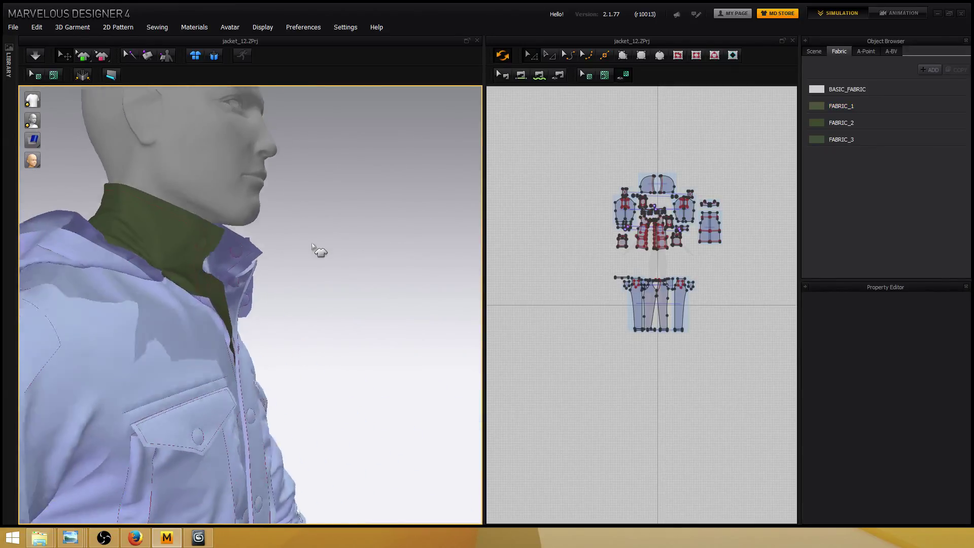